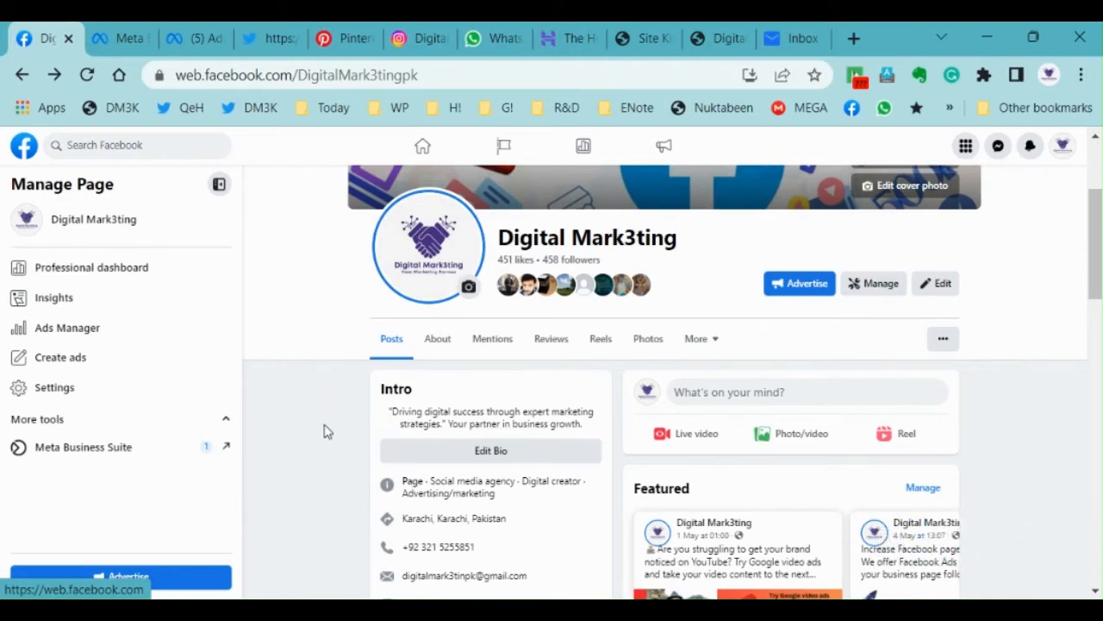
Go to the Facebook home feed, open the Groups section and start creating a new group as the Digital Mark3ting page.
click(19, 147)
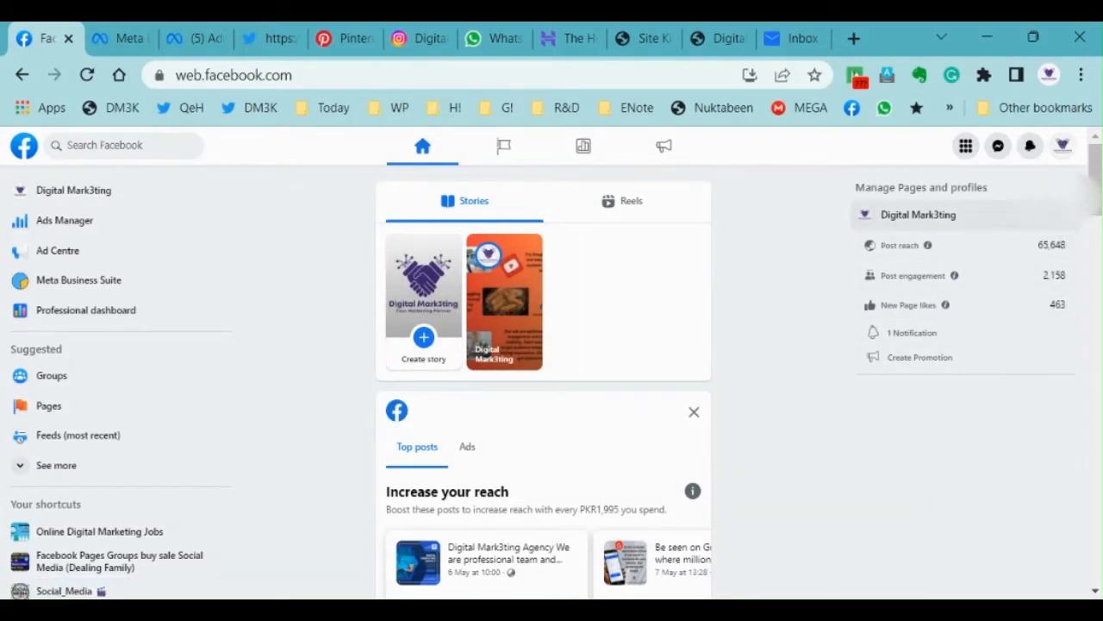
click(1062, 146)
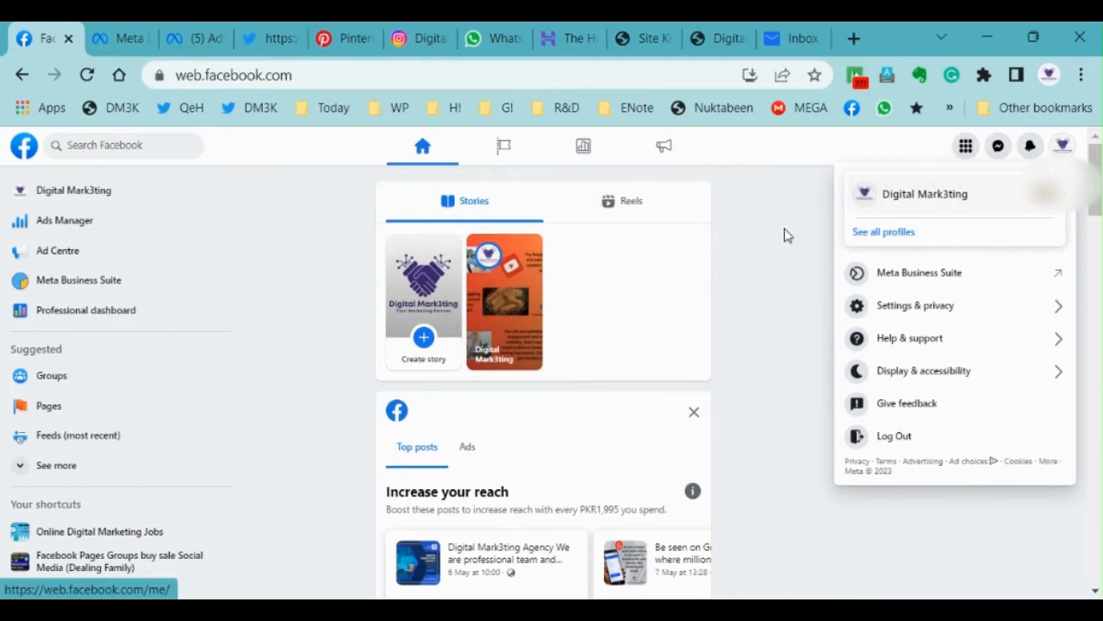
click(772, 298)
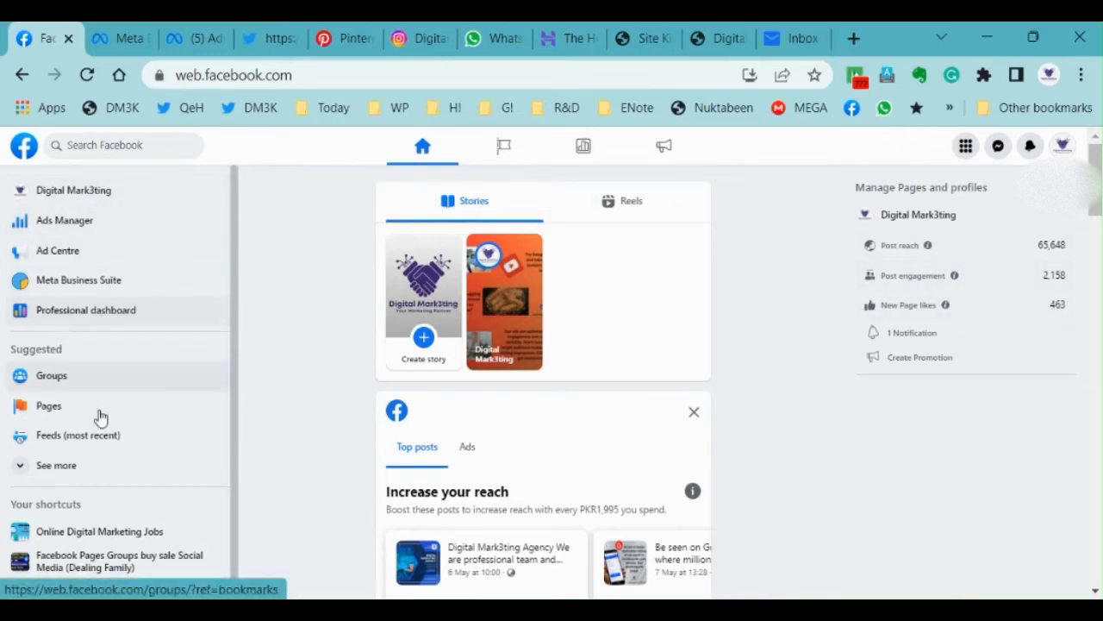
click(55, 383)
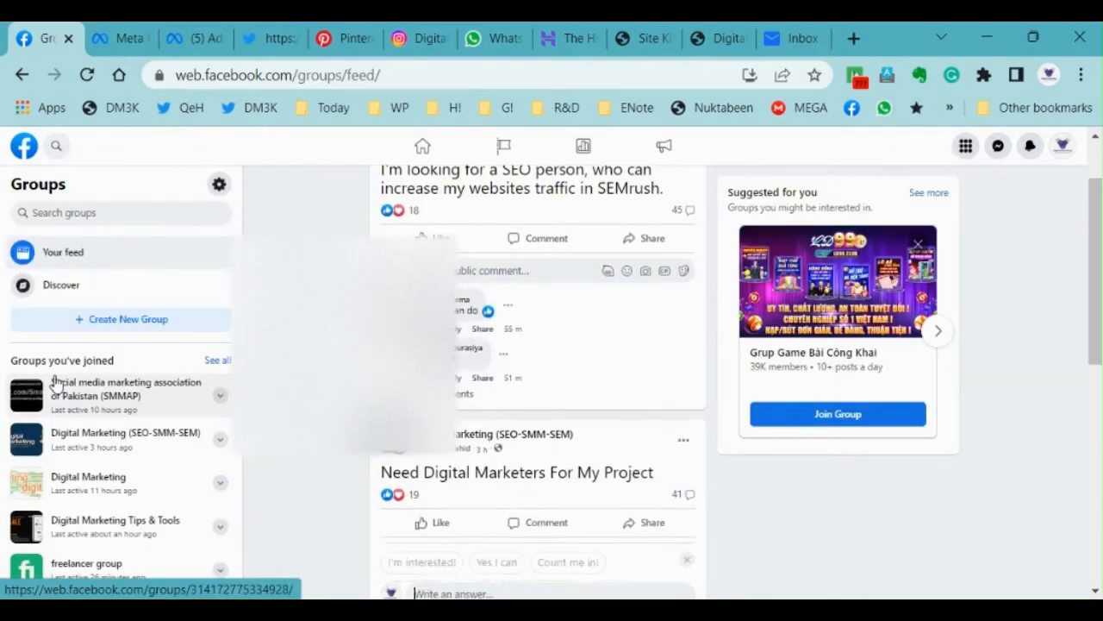
click(106, 320)
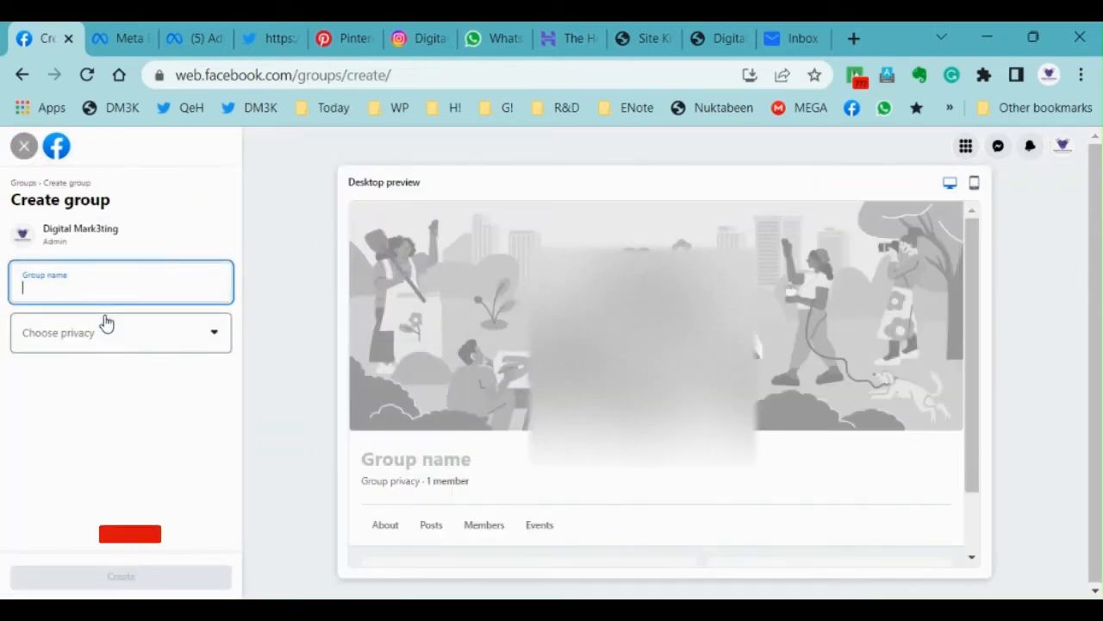
Name the group "Digital Mark3ting and Freelancing", set its privacy to Public and create it.
text(Digital Mark3ting and Freelancing)
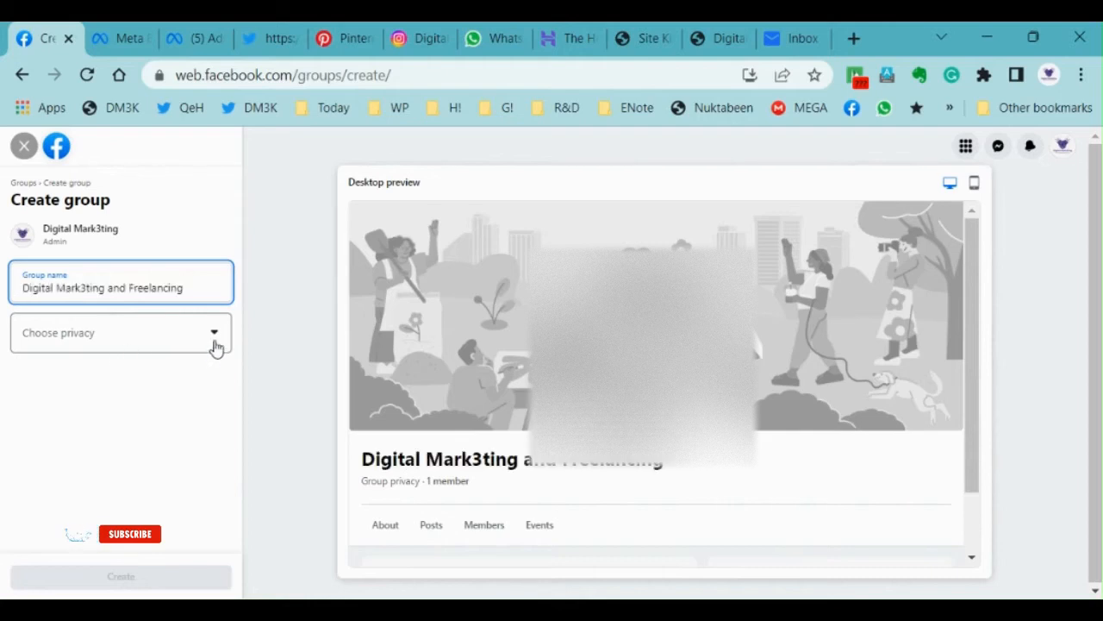
click(214, 339)
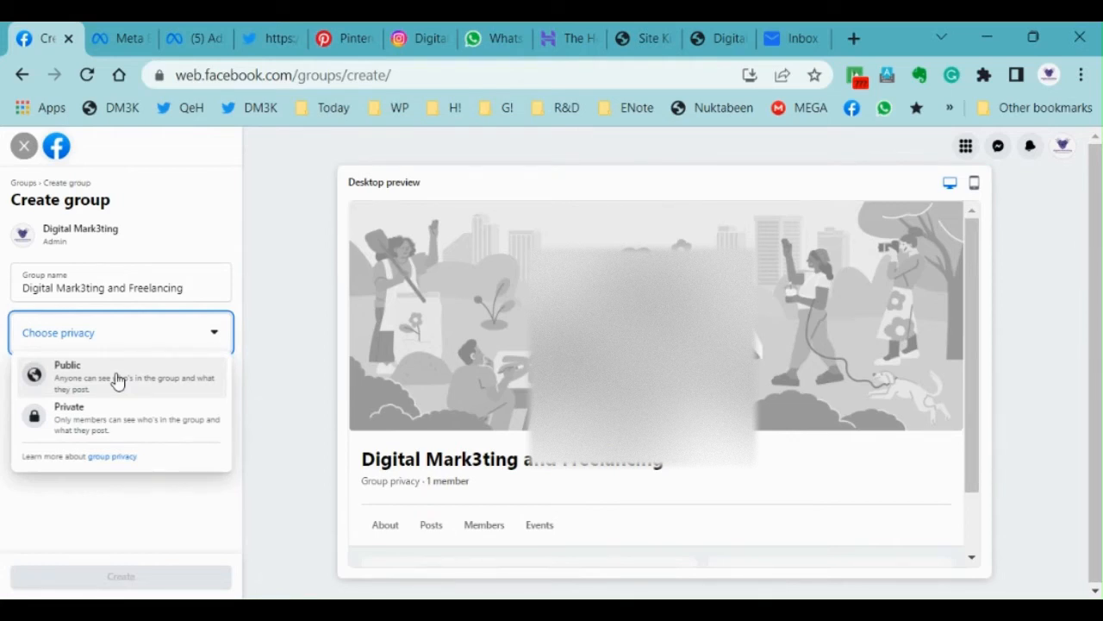
click(152, 383)
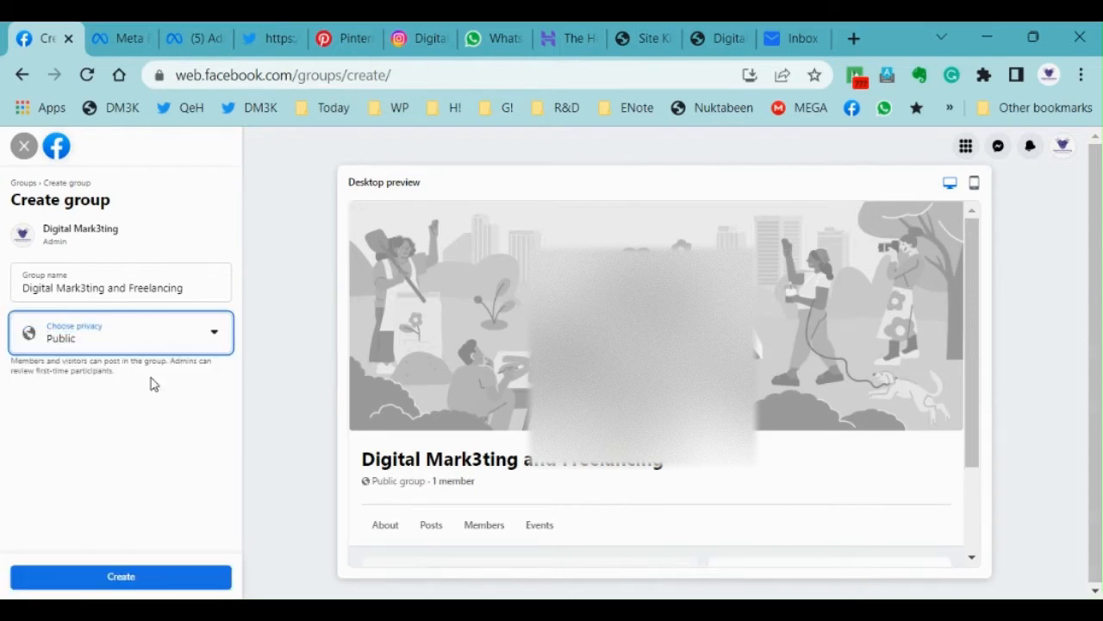
click(135, 577)
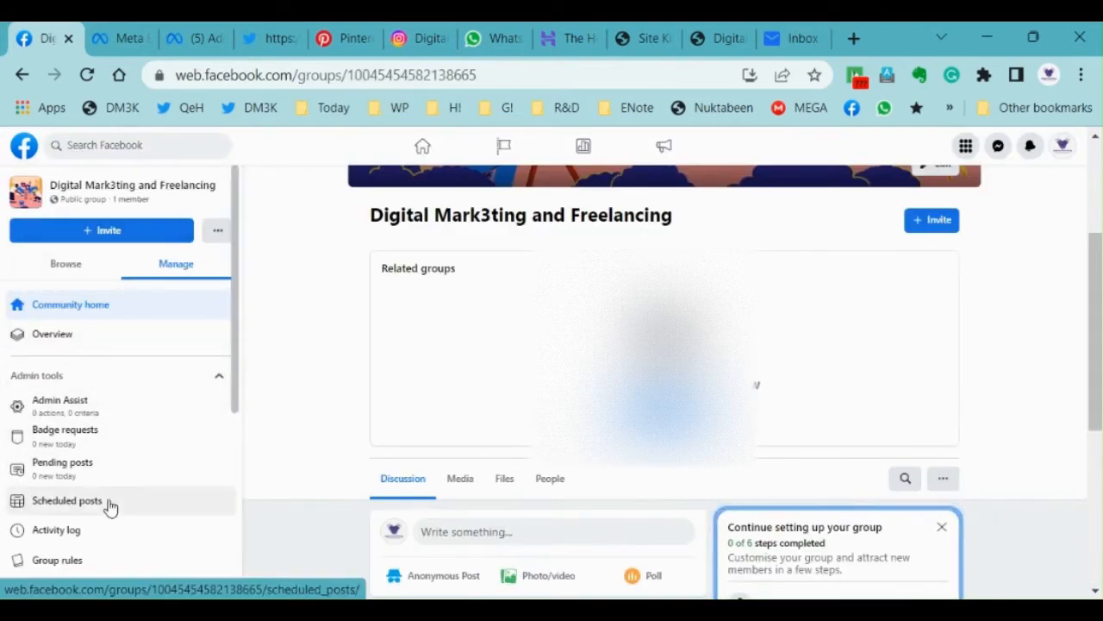
Invite the first five suggested followers to the new group and send the invitations.
click(110, 231)
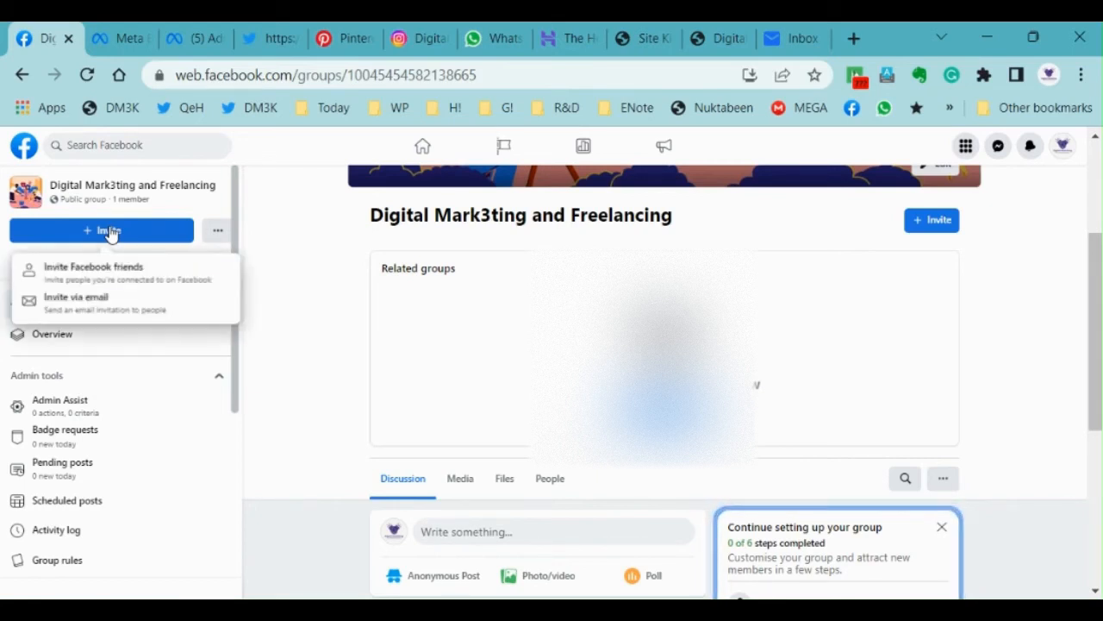
click(100, 283)
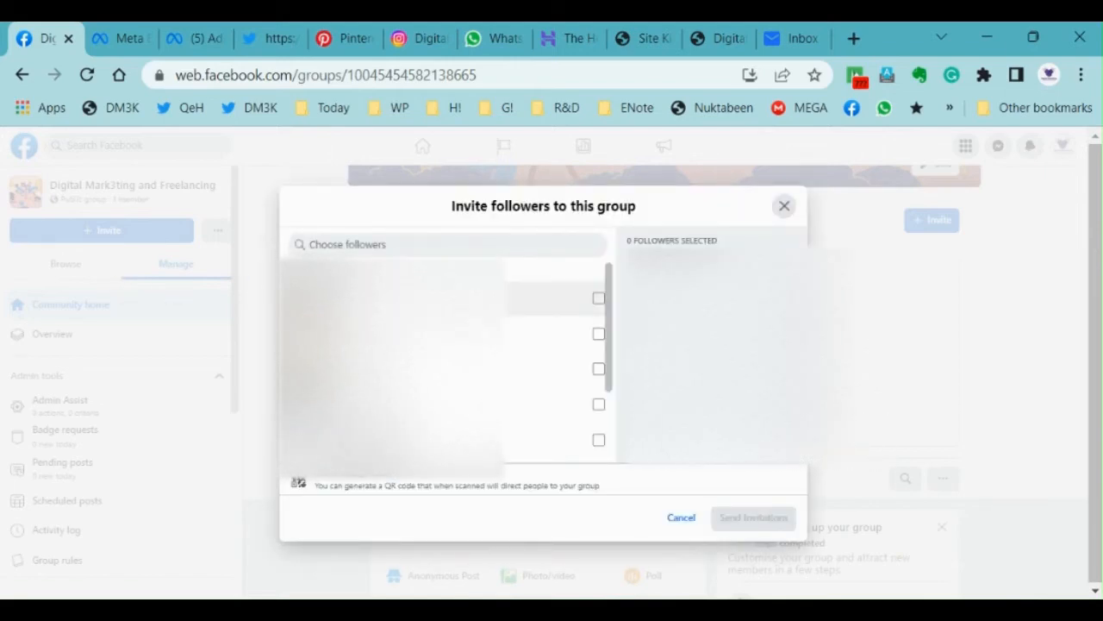
click(599, 310)
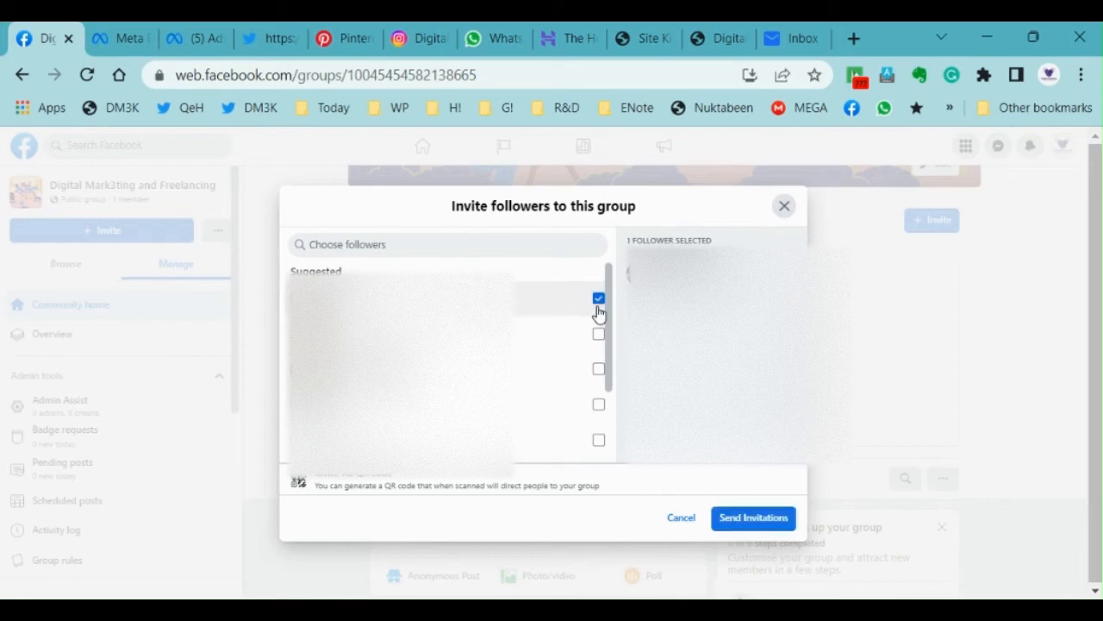
click(598, 335)
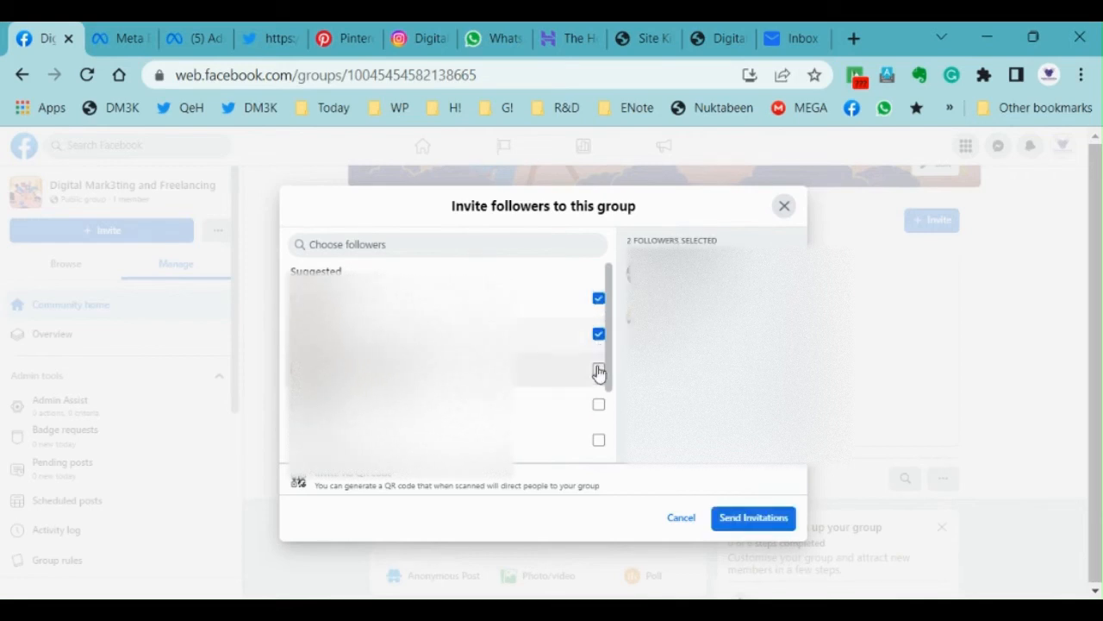
click(598, 405)
click(599, 370)
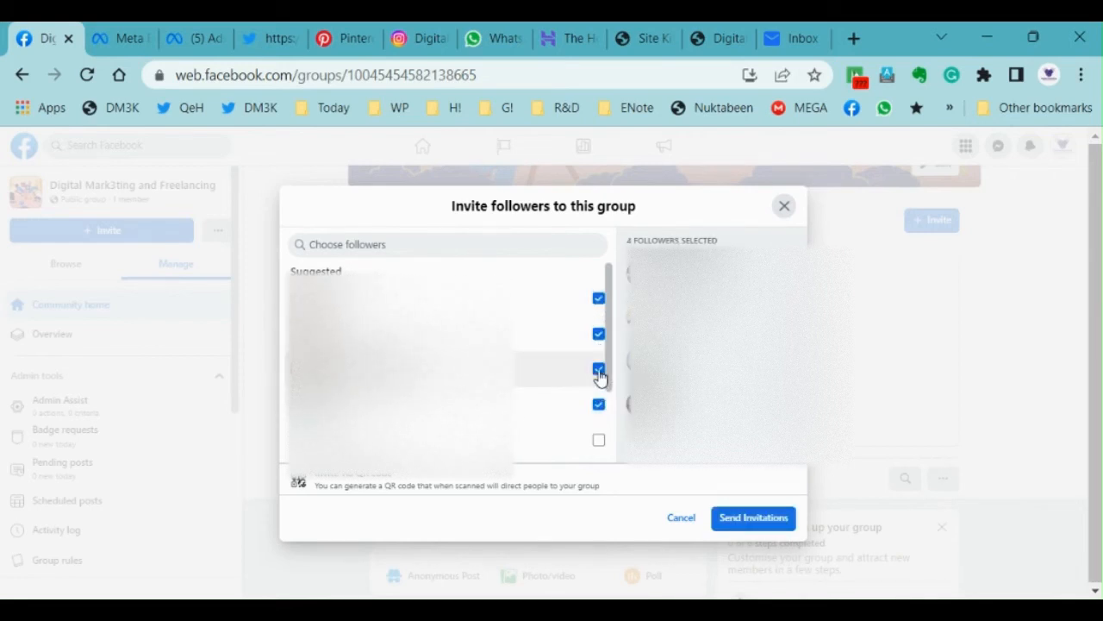
click(598, 440)
click(739, 519)
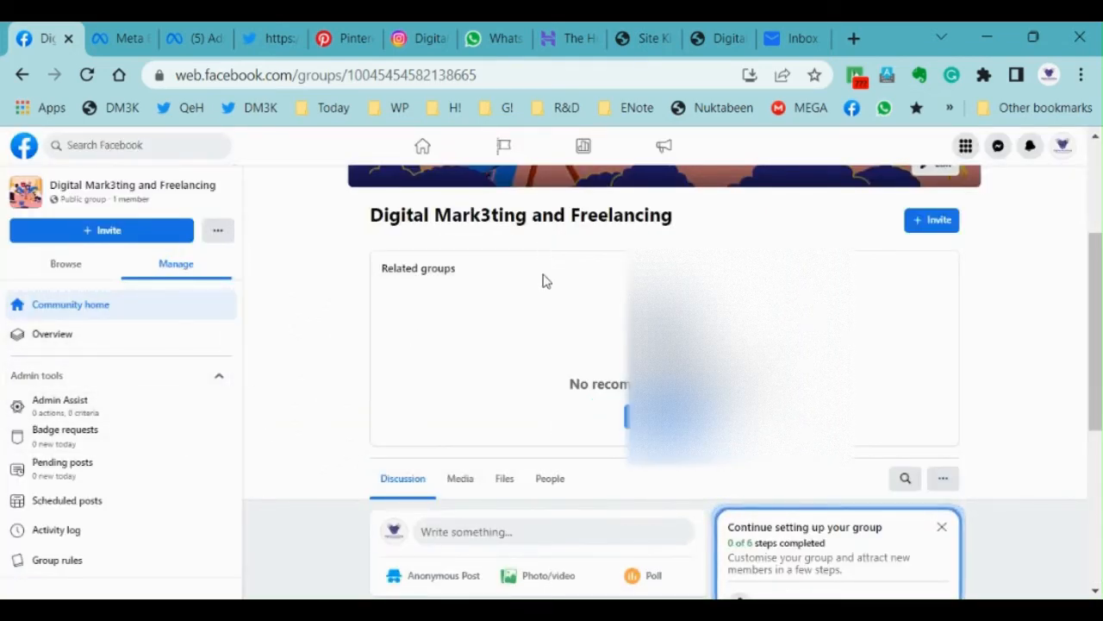
Upload the "Digital Mark3ting and Freelancing" PNG from Downloads as the group's cover photo and save the change.
scroll(543, 280, up, 3)
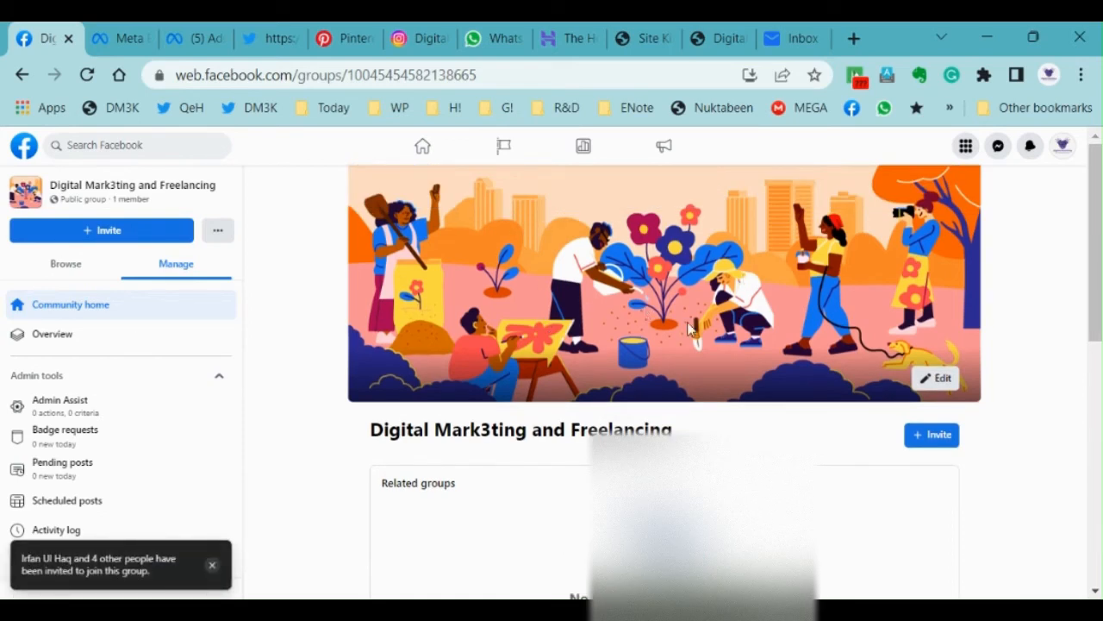
click(937, 377)
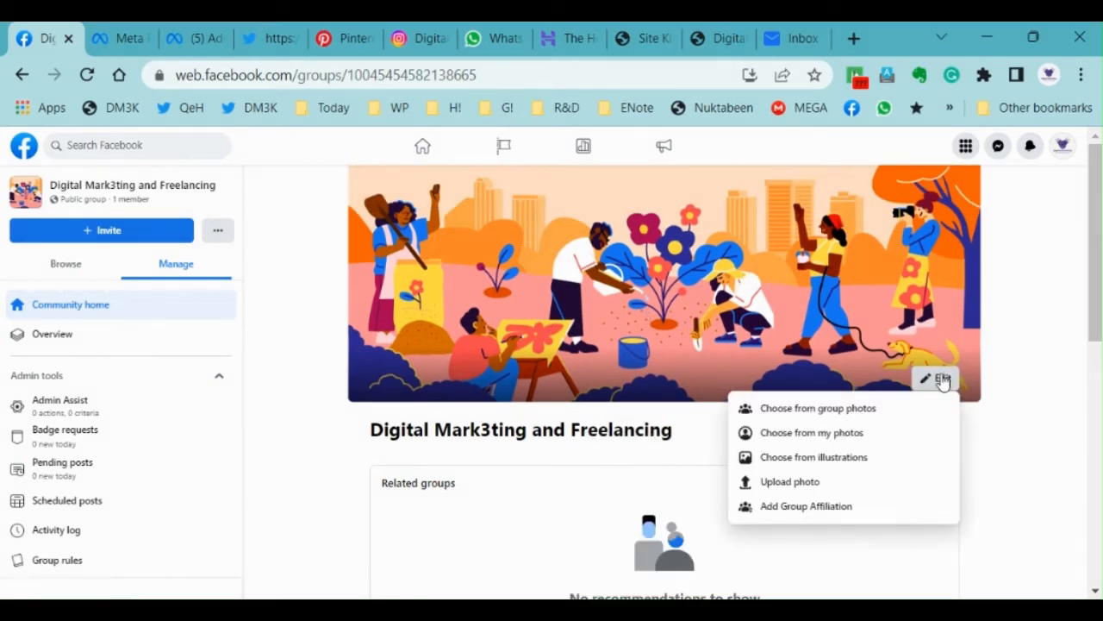
click(800, 490)
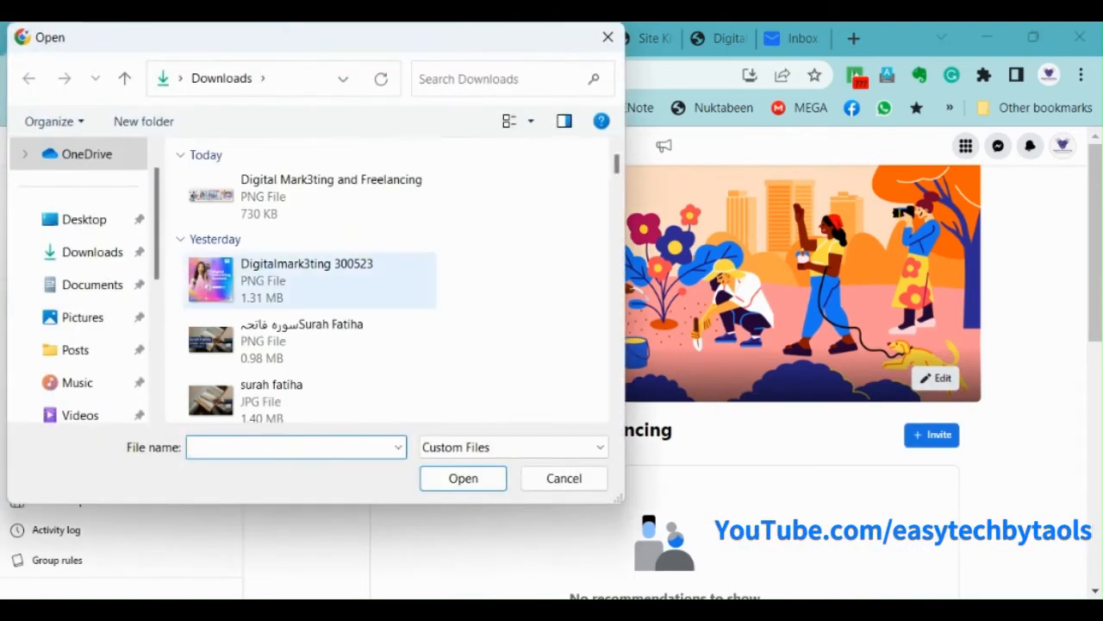
click(331, 191)
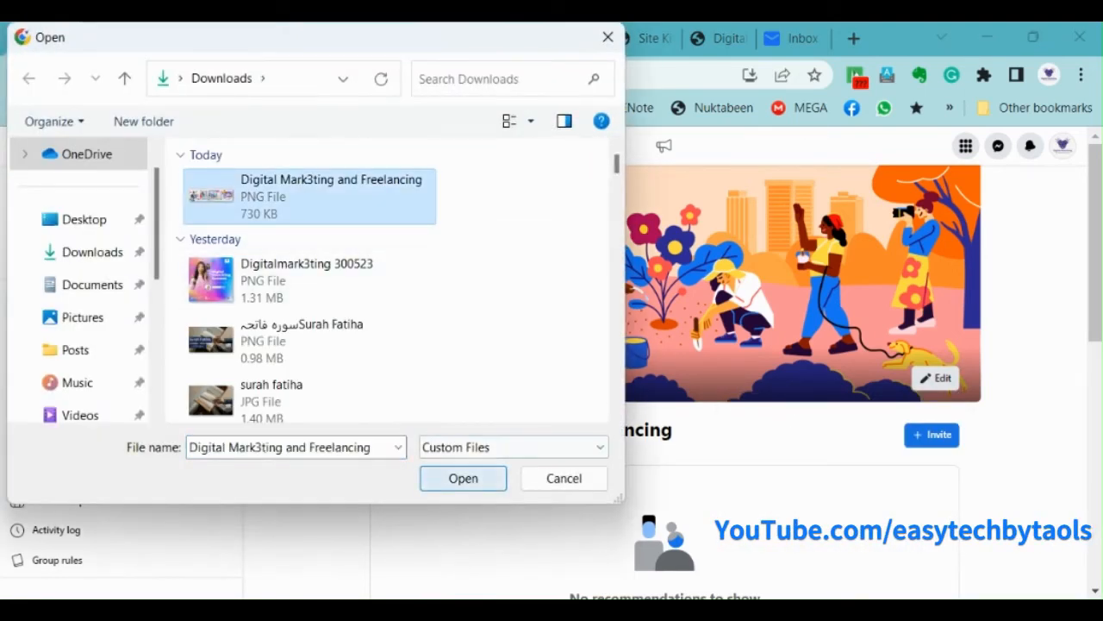
click(463, 480)
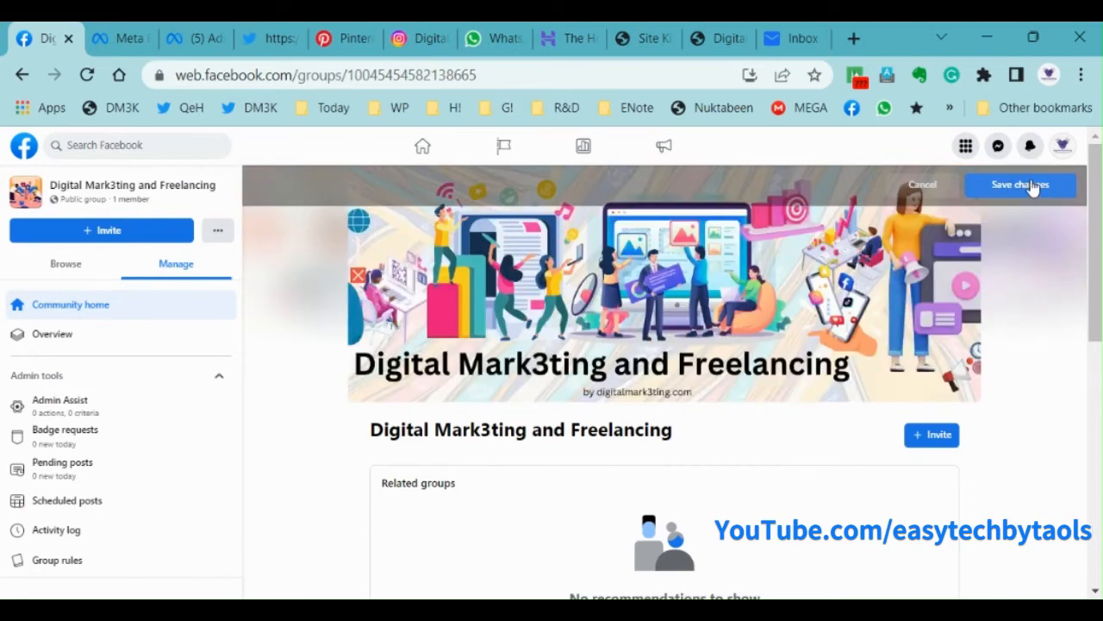
click(1026, 185)
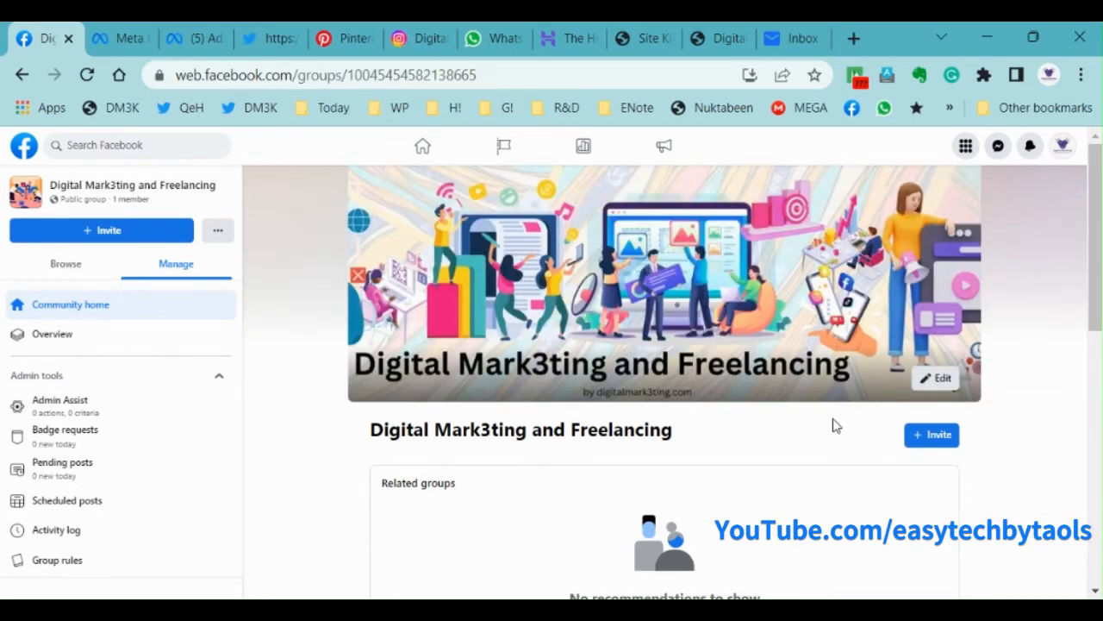
Add and save a group description running from "Join our vibrant community of digital marketing" to "Connect, collaborate, and grow with us!".
scroll(833, 424, down, 6)
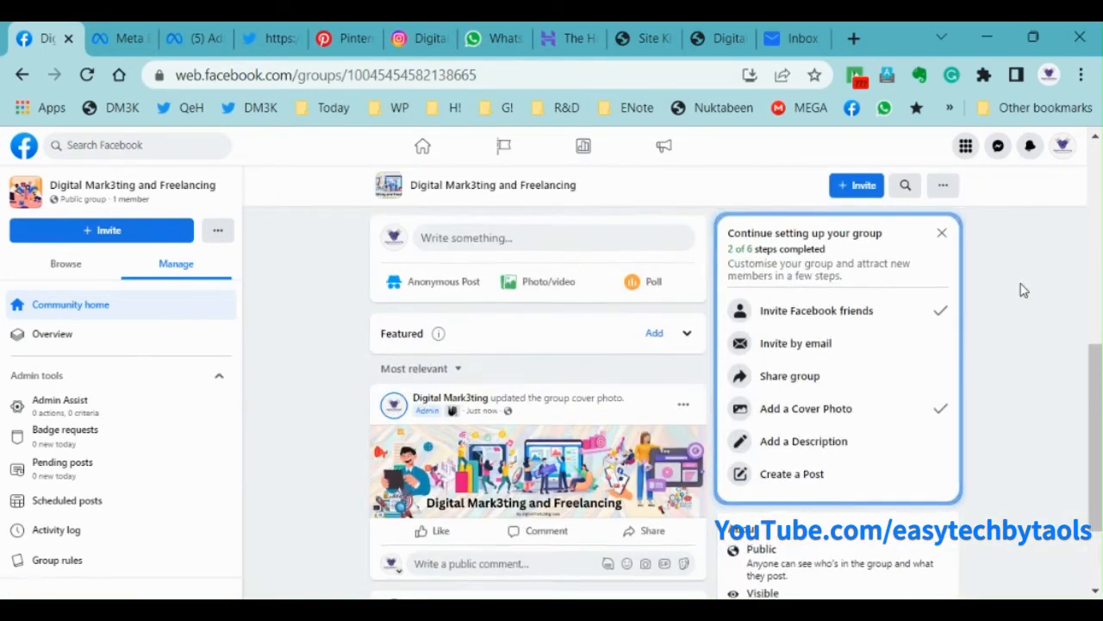
scroll(1022, 291, down, 1)
scroll(1021, 291, up, 2)
scroll(1021, 290, down, 1)
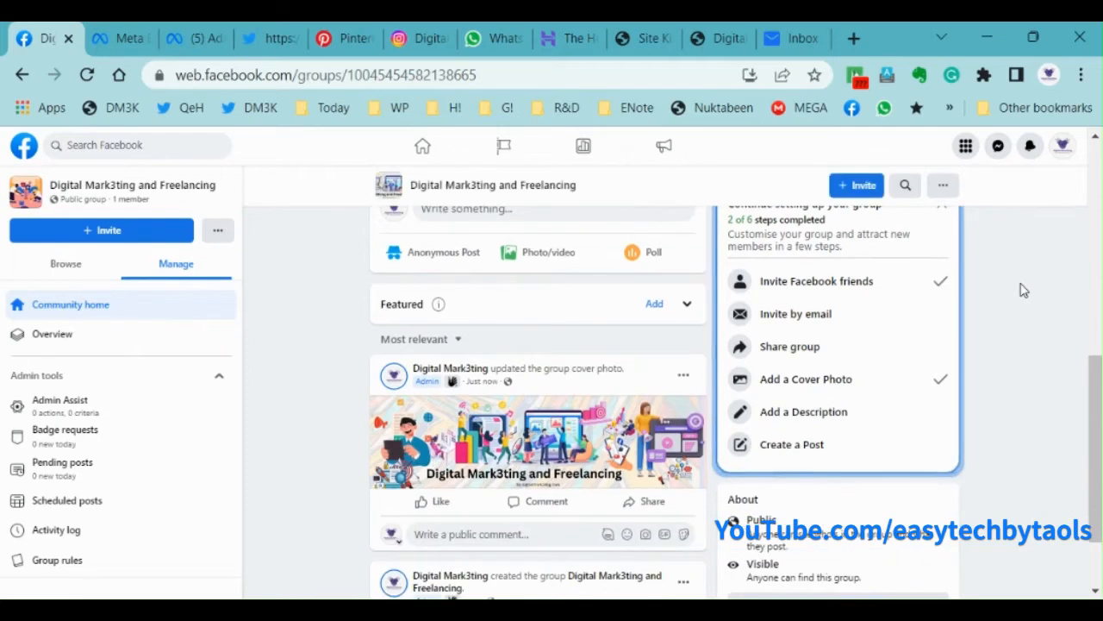
scroll(1021, 290, up, 1)
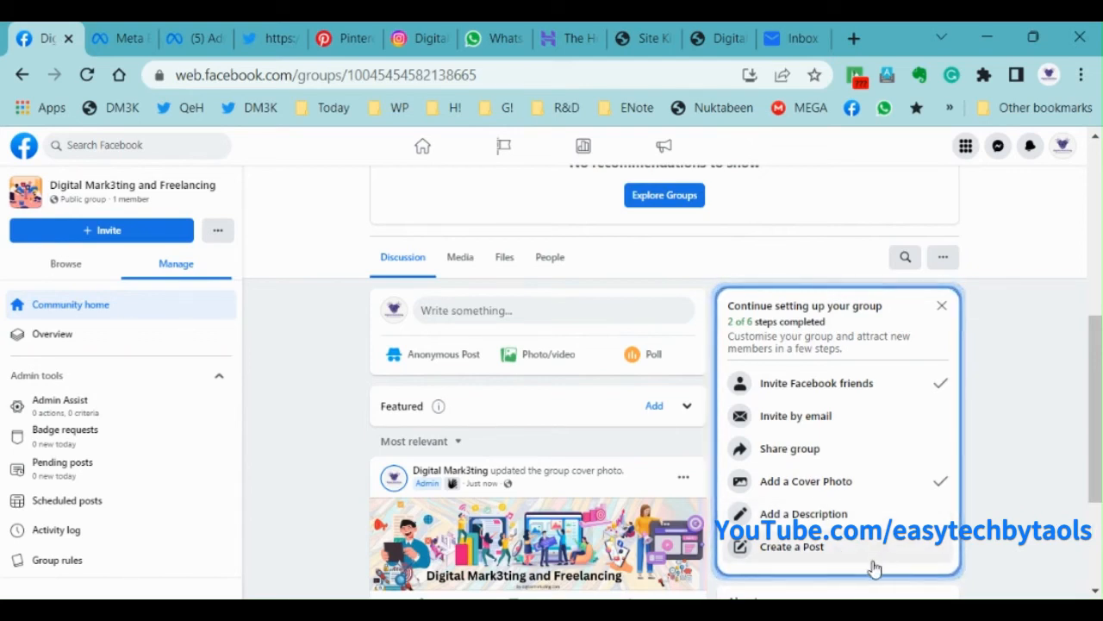
click(819, 515)
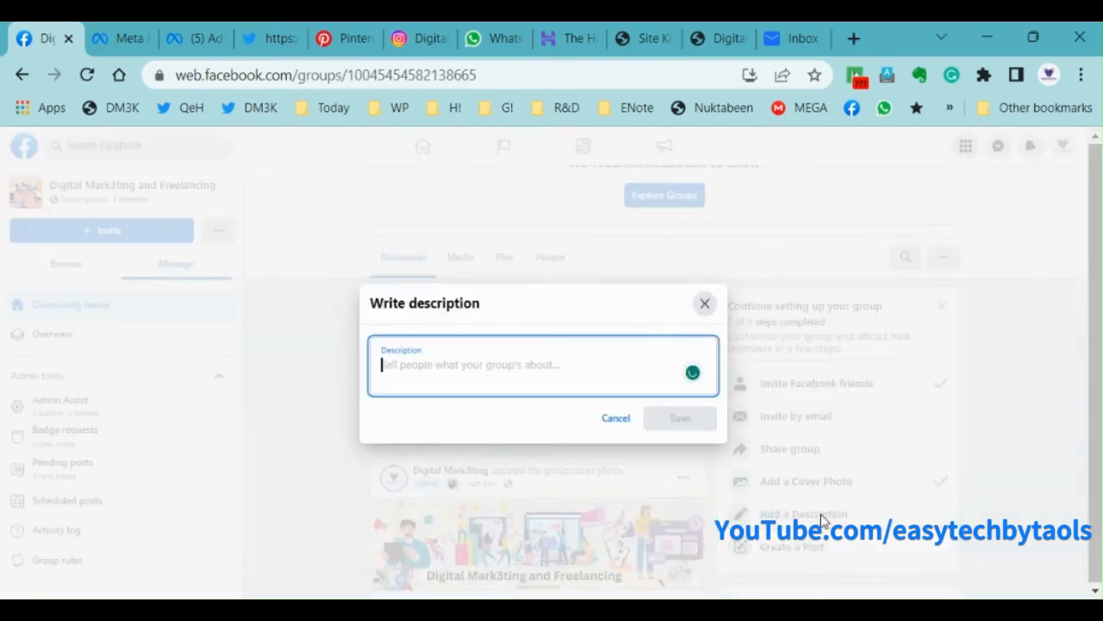
text("Join our vibrant community of digital marketing and social media enthusiasts, freelancers, and professionals. Expand your knowledge, network, and find valuable resources for success in the ever-evolving world of online marketing. Connect, collaborate, and grow with us!")
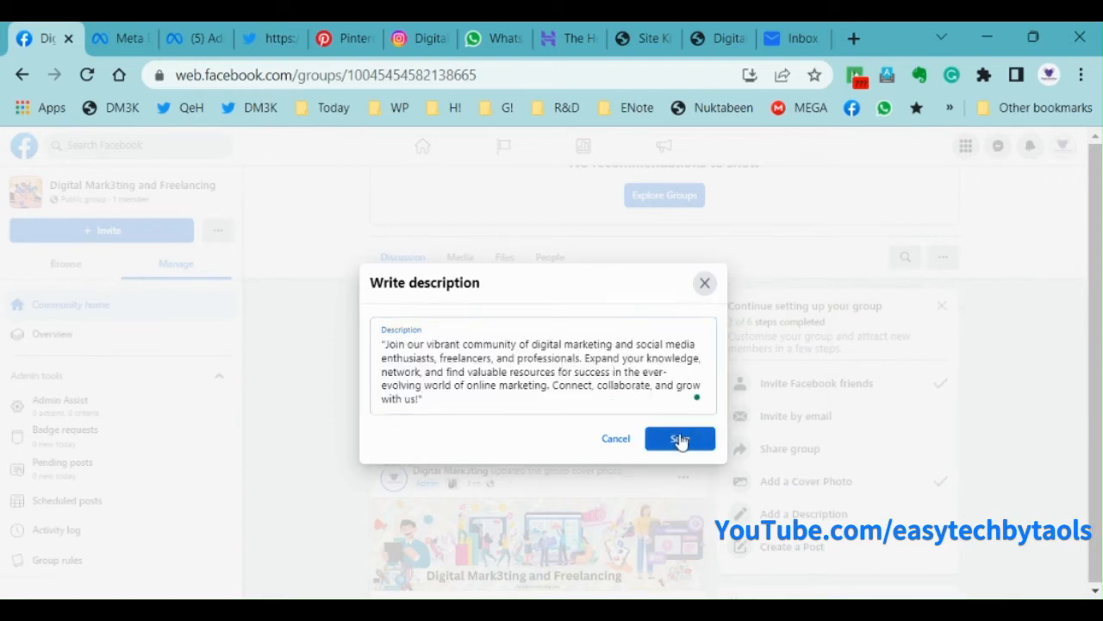
click(680, 440)
Start a new group post and attach the "Digitalmark3ting 300523" PNG image from Downloads.
click(801, 549)
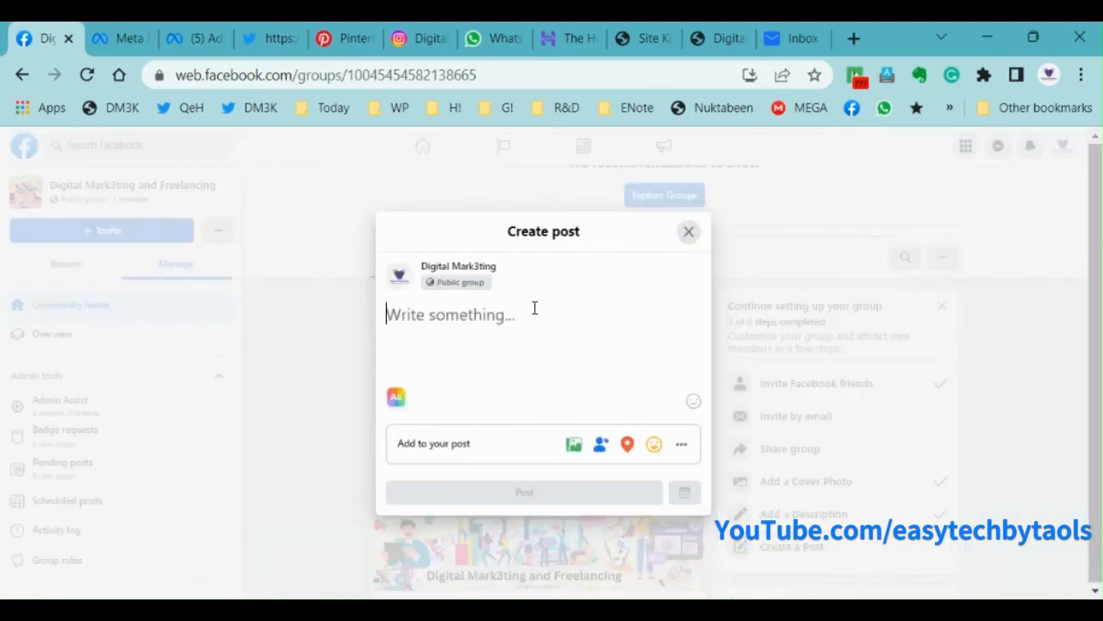
click(574, 444)
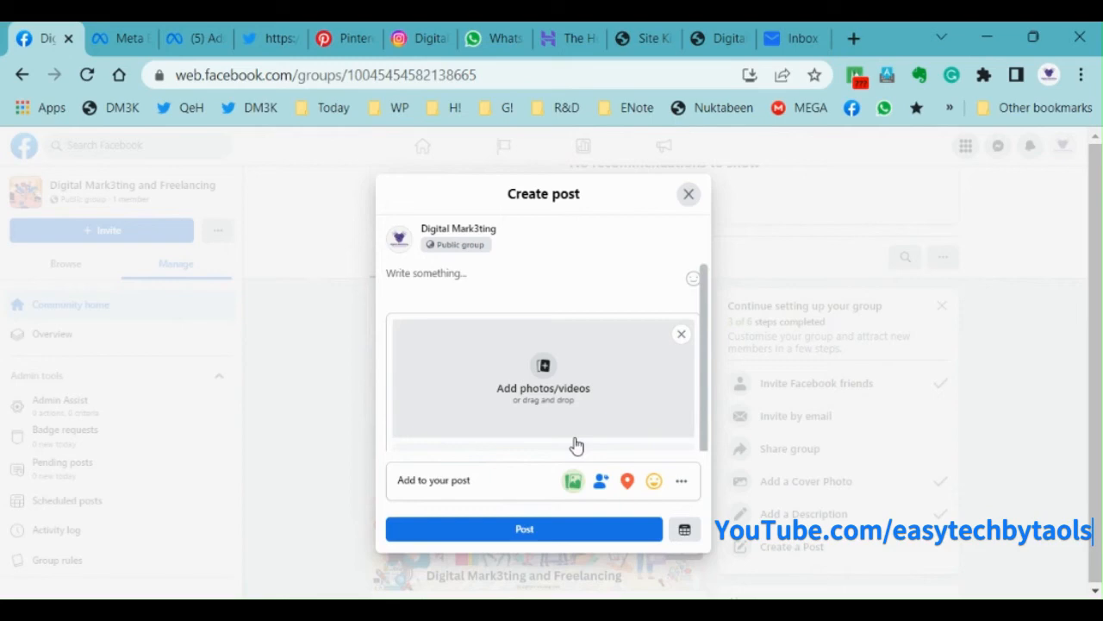
click(560, 384)
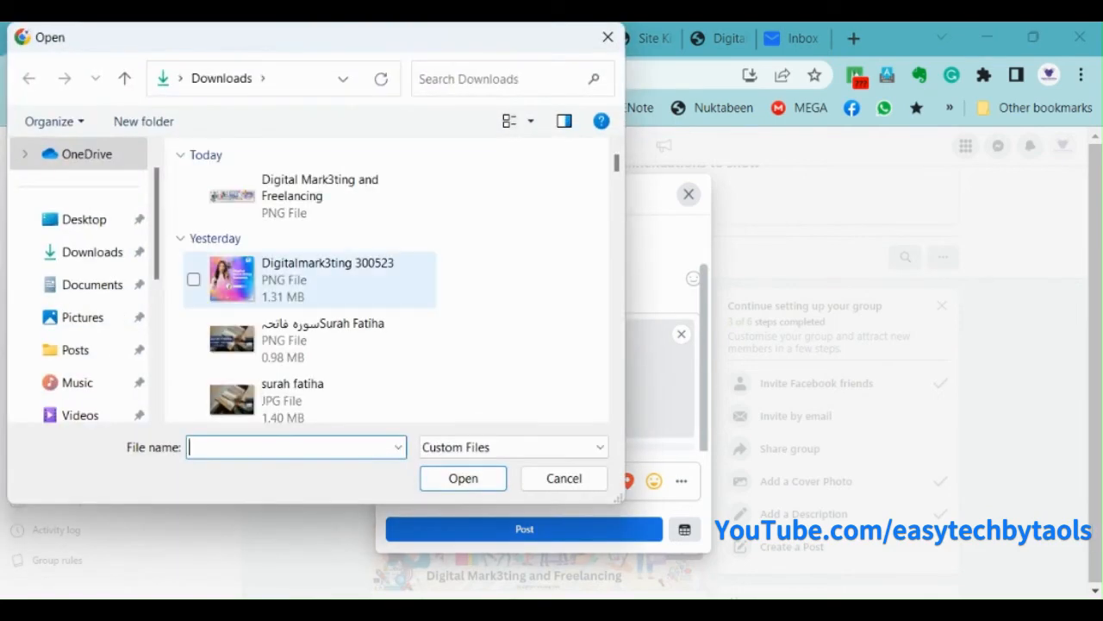
click(390, 297)
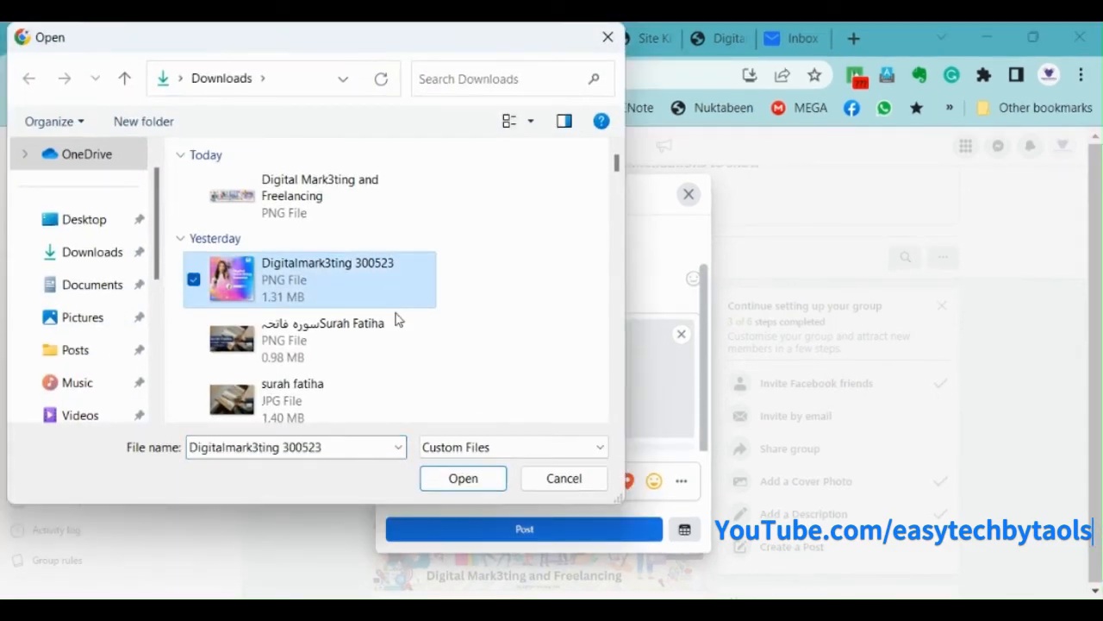
click(453, 483)
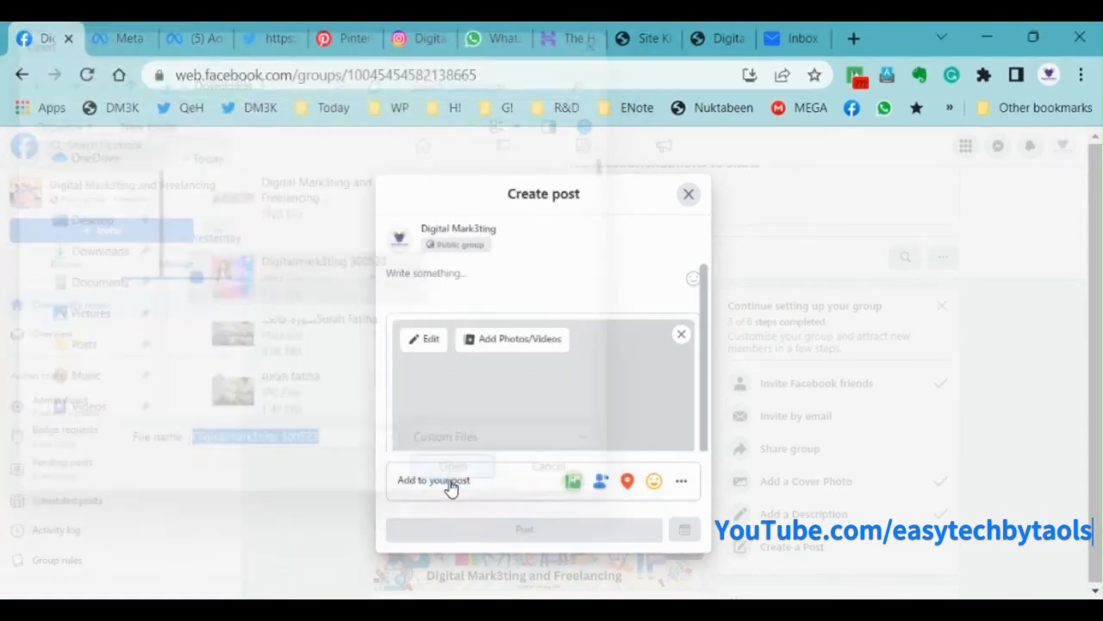
Write the group's welcome text, add hashtags including #facebookgroup, #FacebookPage, #facebookcommunity, #digitalmark3ting, #digitalmarketer and #socialmediamanagement, and publish the post.
click(457, 282)
text(So, join us today and immerse yourself in the world of digital marketing, social media management, and freelancing. Together, let's unlock new horizons, unleash our potential, and shape the future of the online business landscape.)
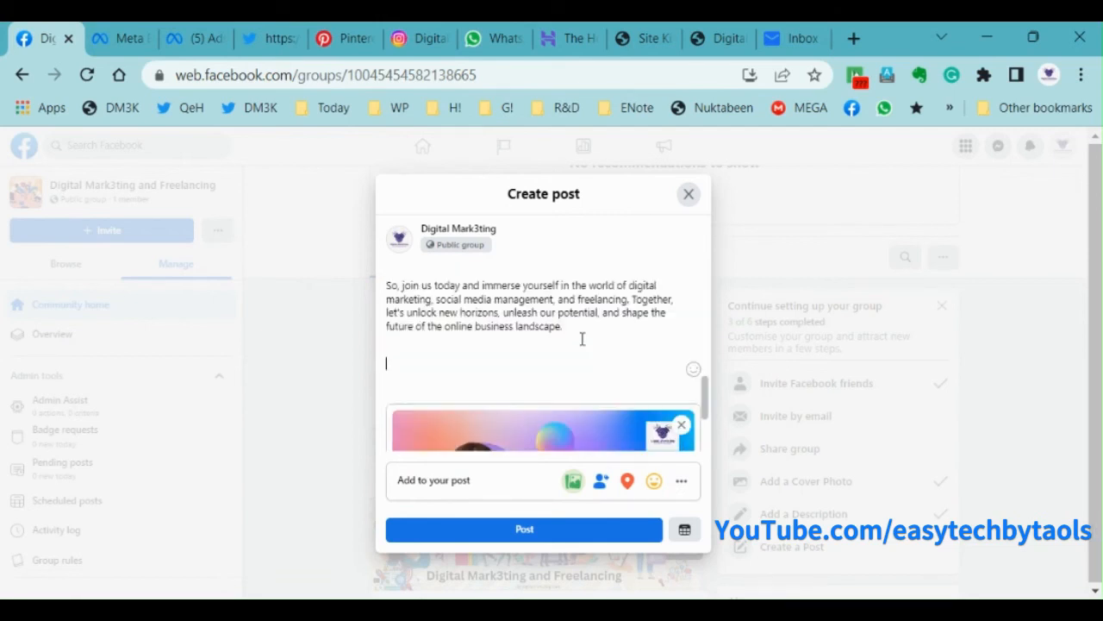
text(#f)
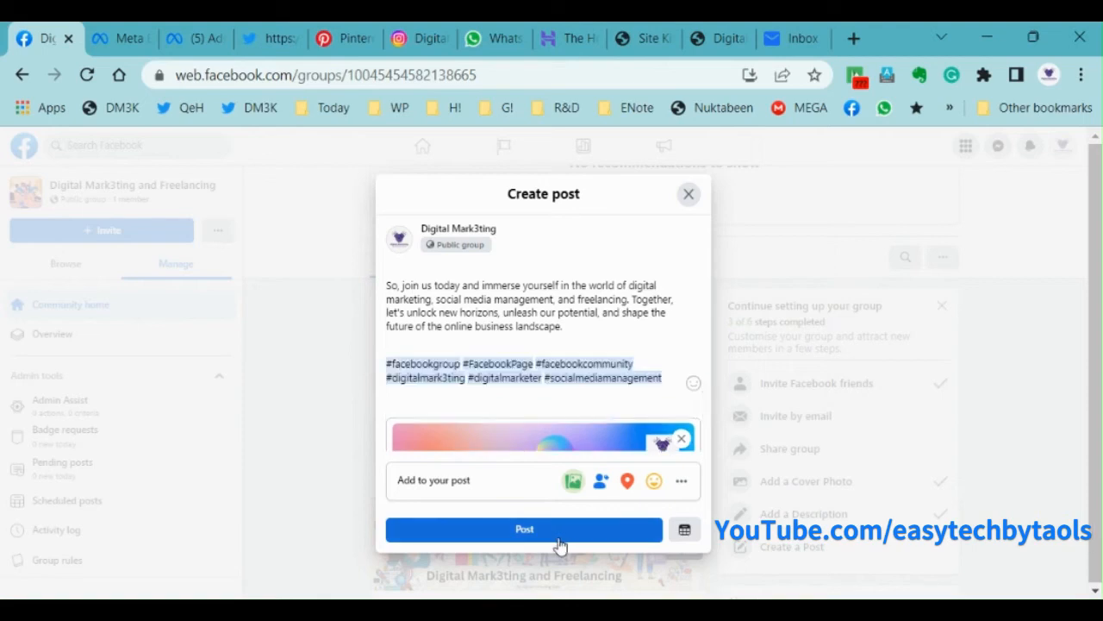
click(558, 538)
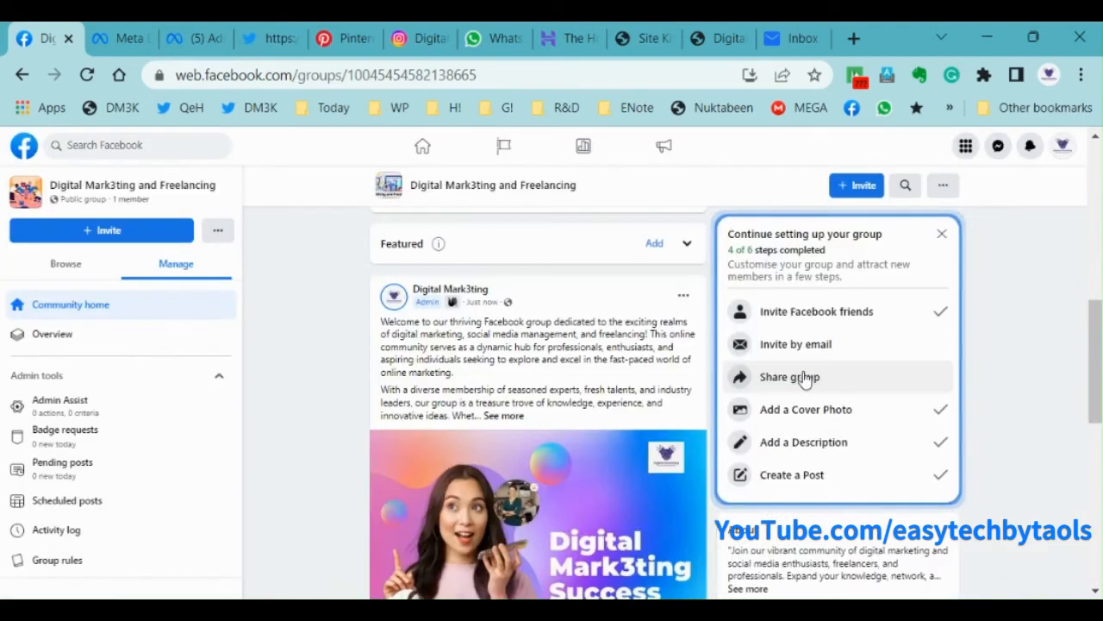
Share the Digital Mark3ting and Freelancing group as a post in another Facebook group.
click(805, 379)
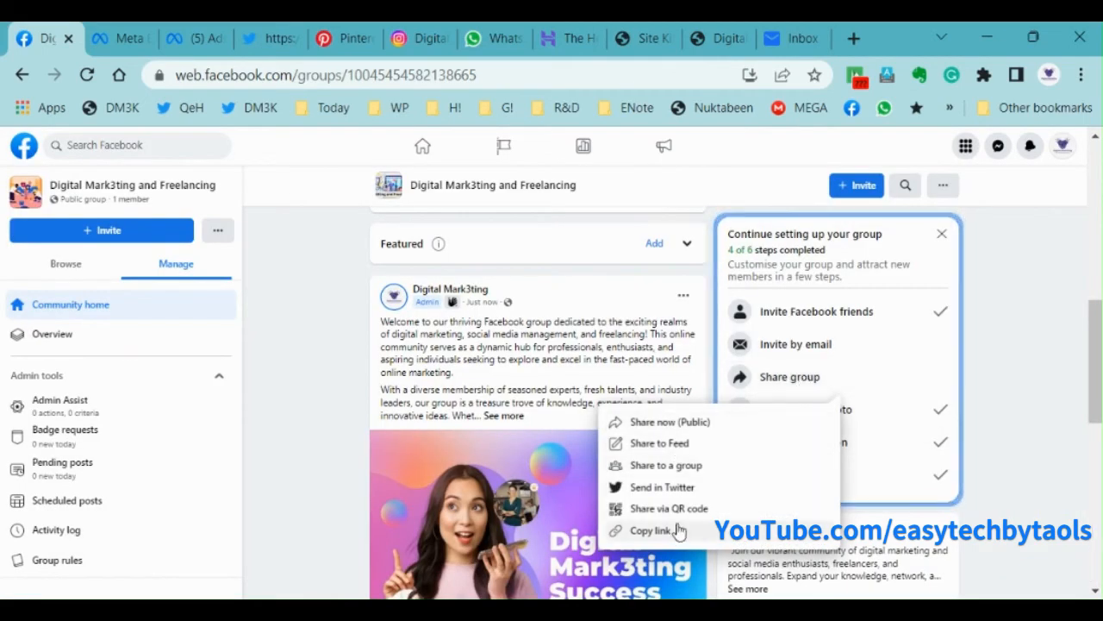
click(688, 470)
click(573, 517)
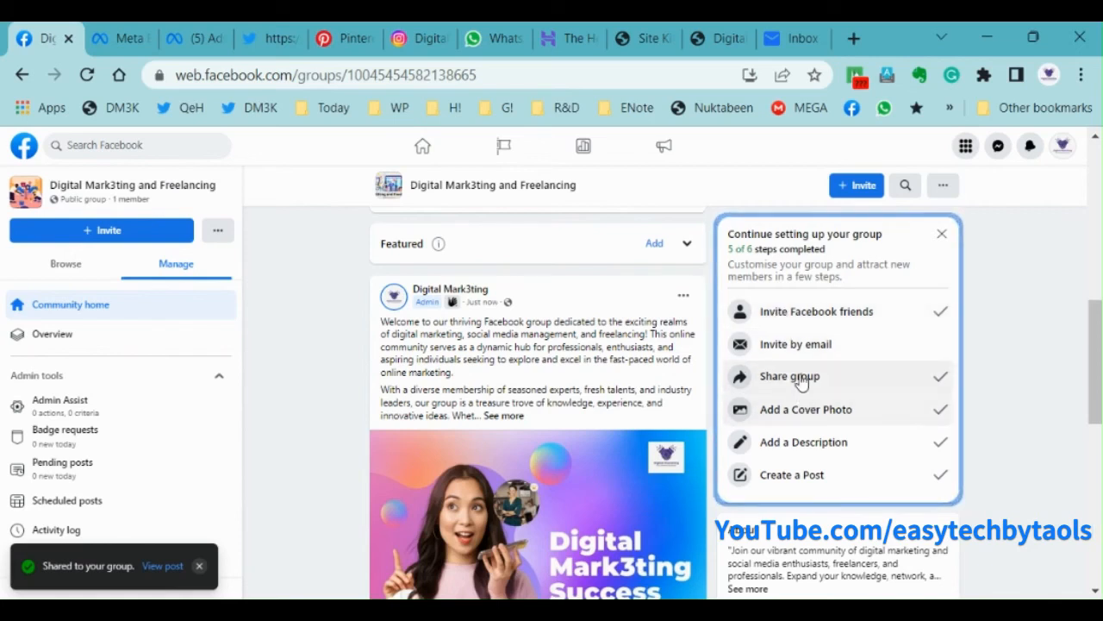
Invite one person to the group via email by adding the recipient's email address and sending the invitation.
click(795, 347)
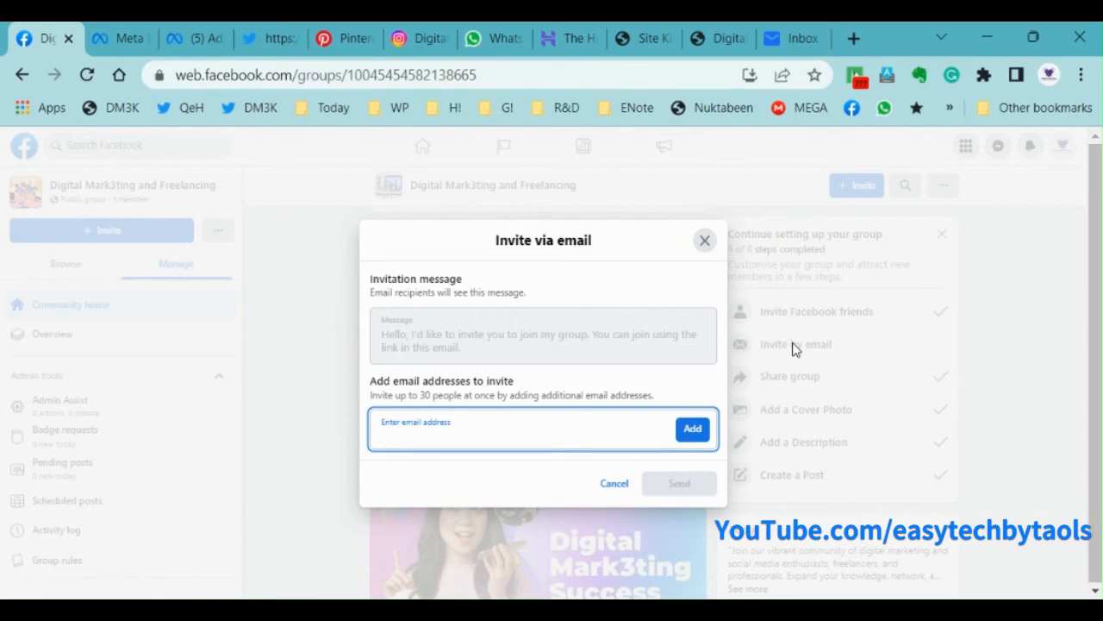
click(692, 510)
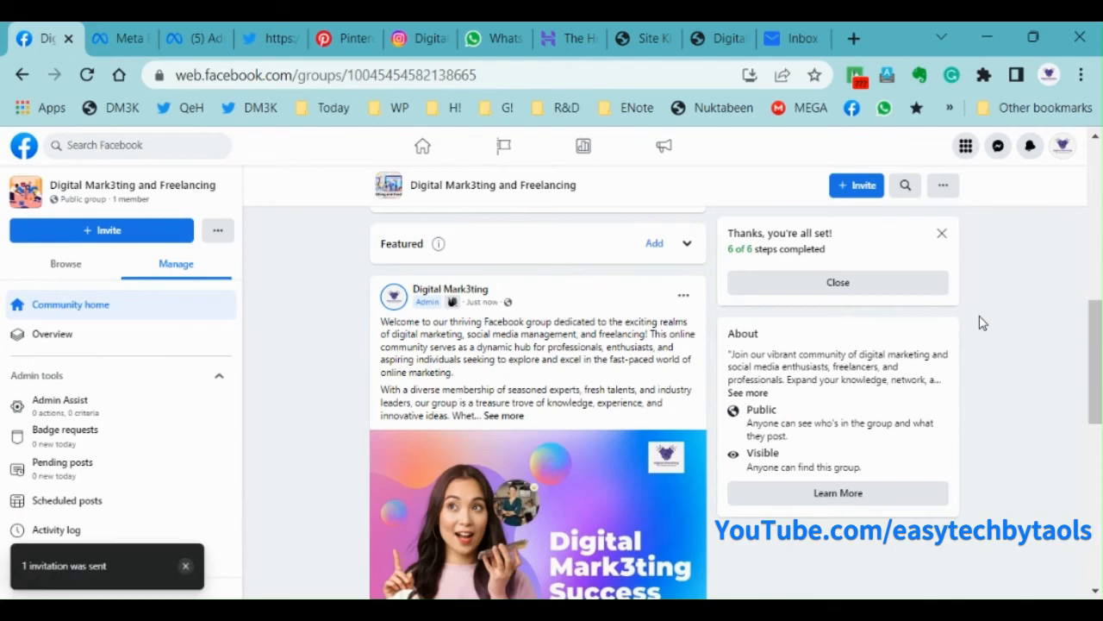
scroll(642, 476, up, 5)
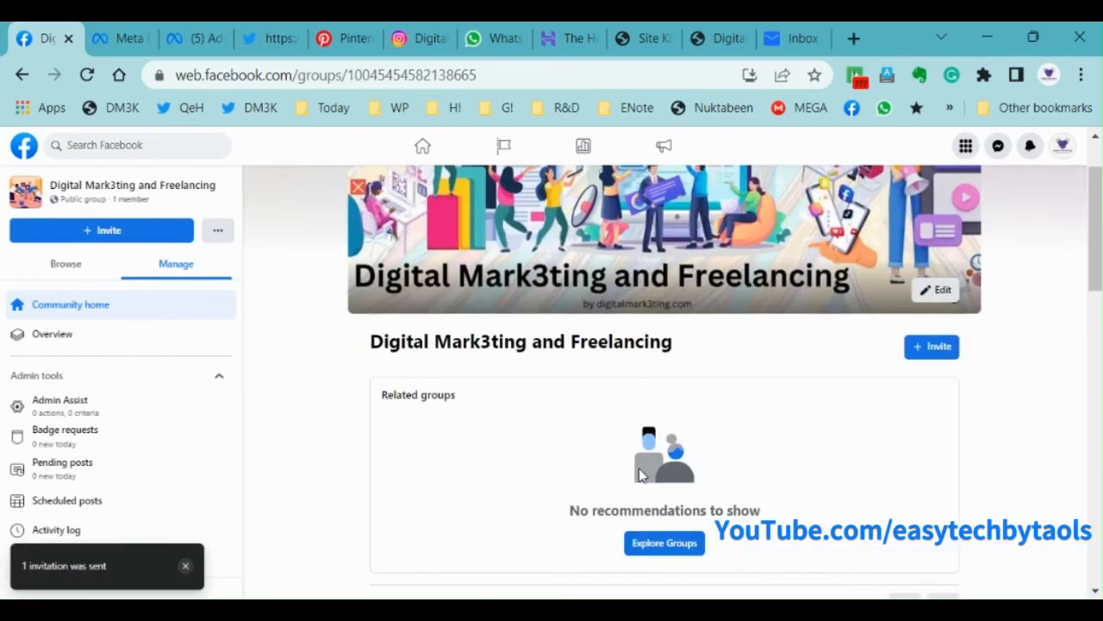
scroll(642, 476, down, 5)
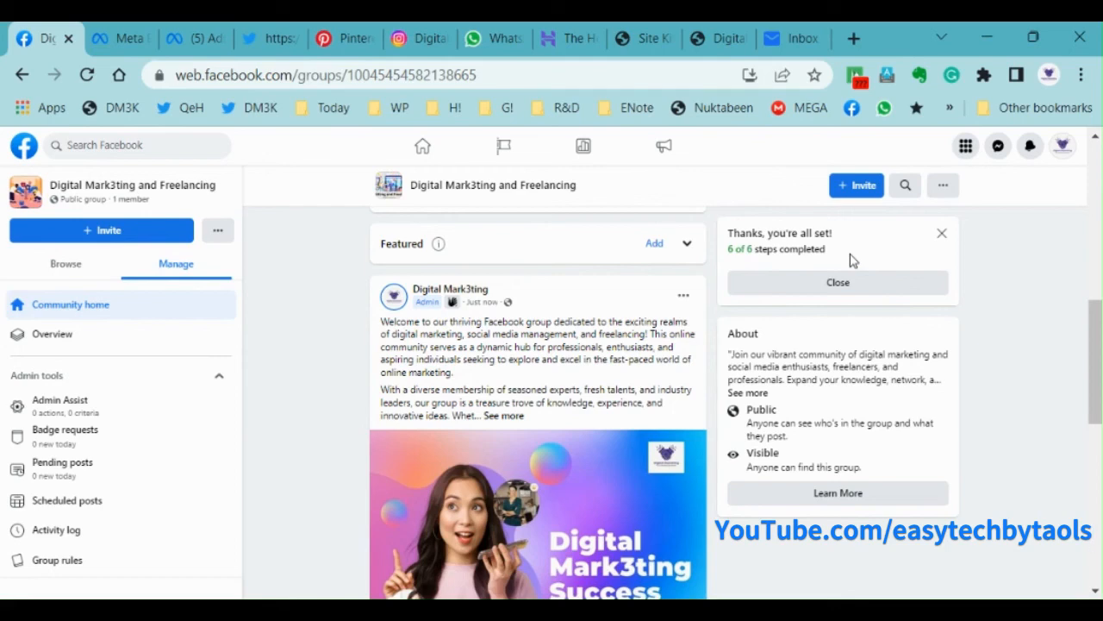
scroll(546, 454, down, 1)
scroll(547, 448, up, 15)
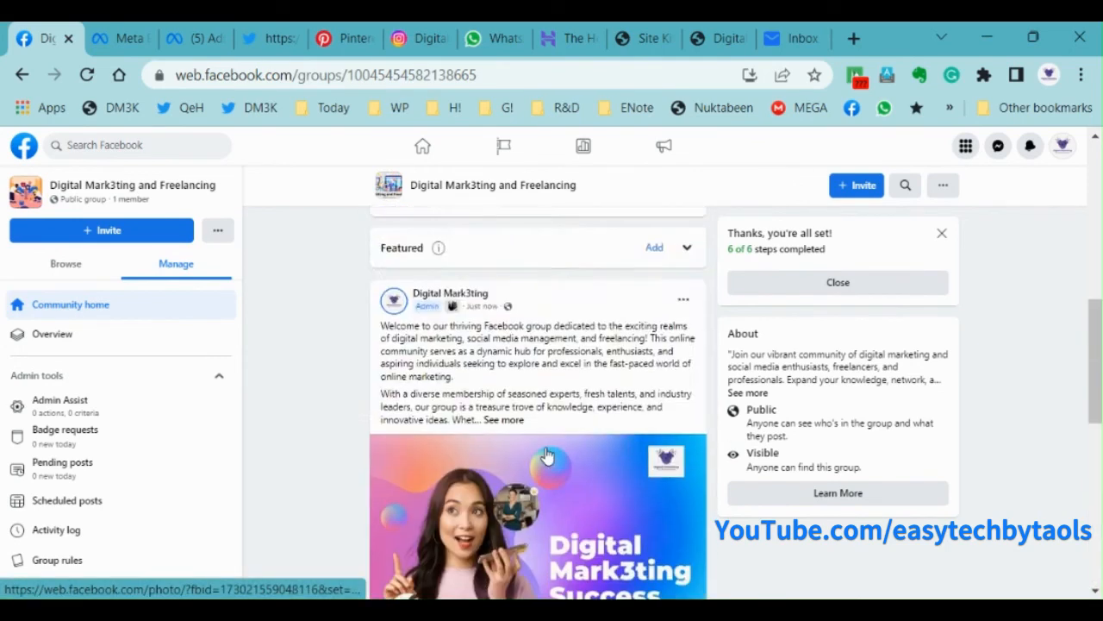